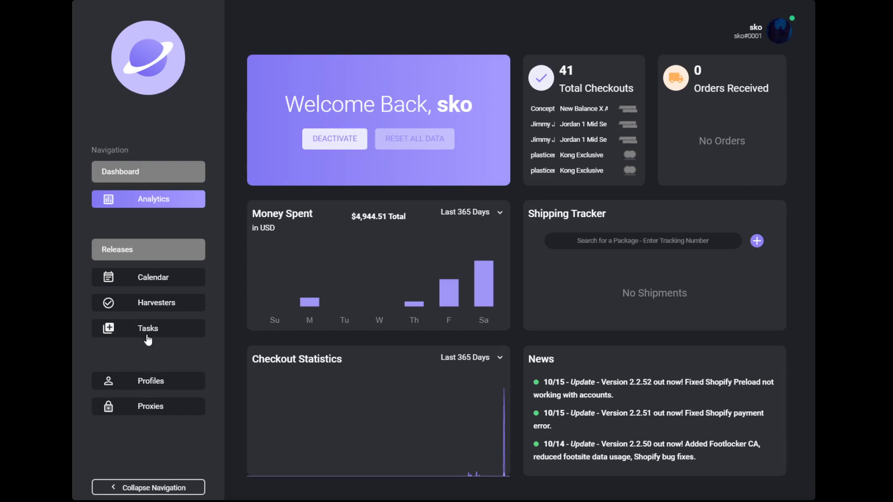
Delete all 100 Foot Locker tasks under Harvesters > Tasks and start a new task
left_click(166, 308)
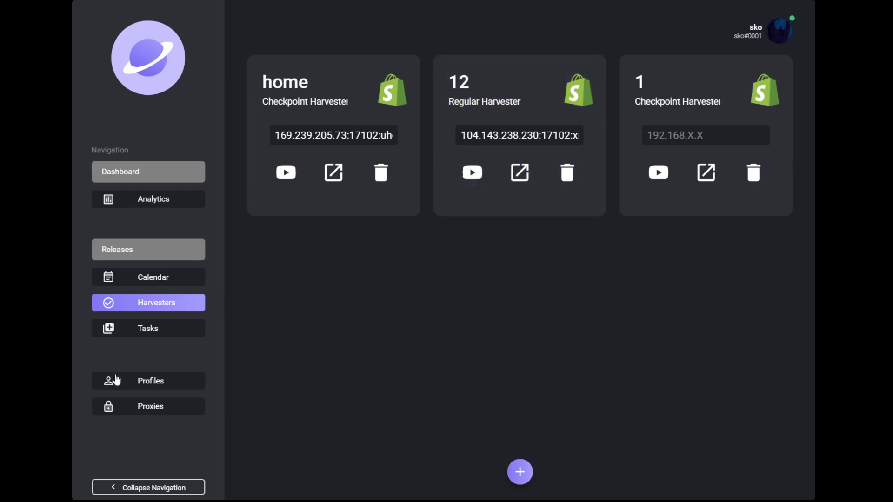
left_click(150, 331)
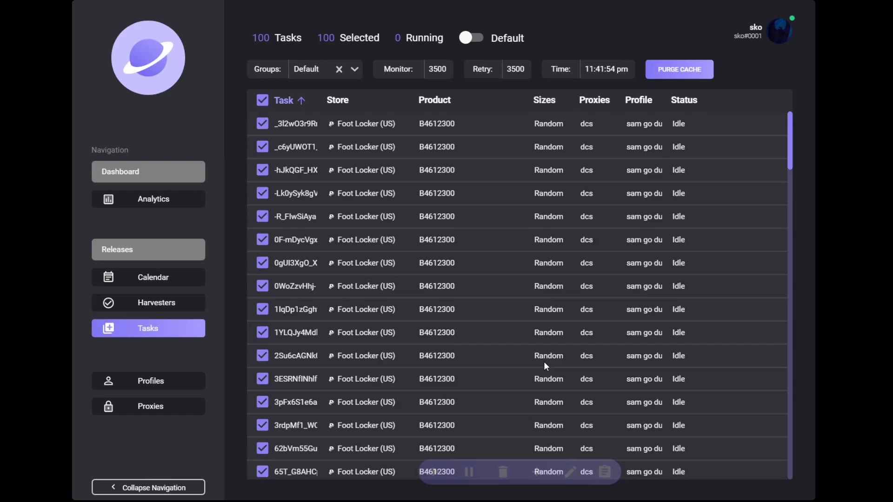
left_click(503, 471)
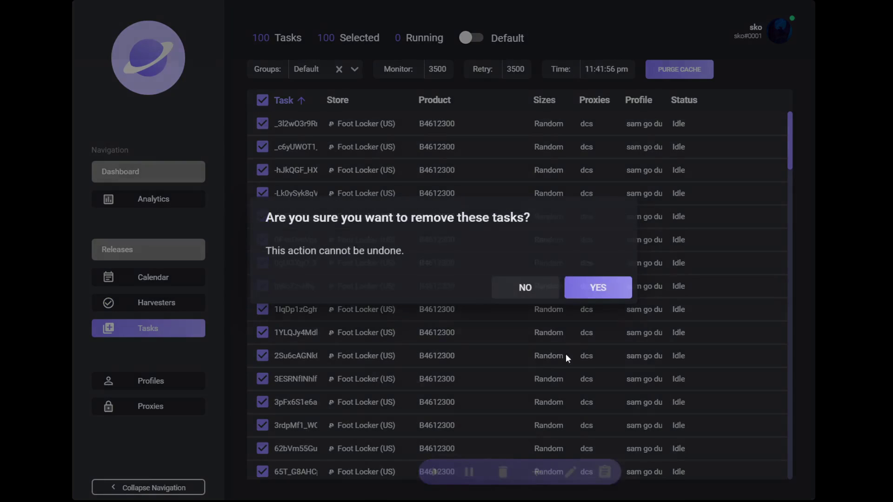
left_click(597, 292)
left_click(537, 471)
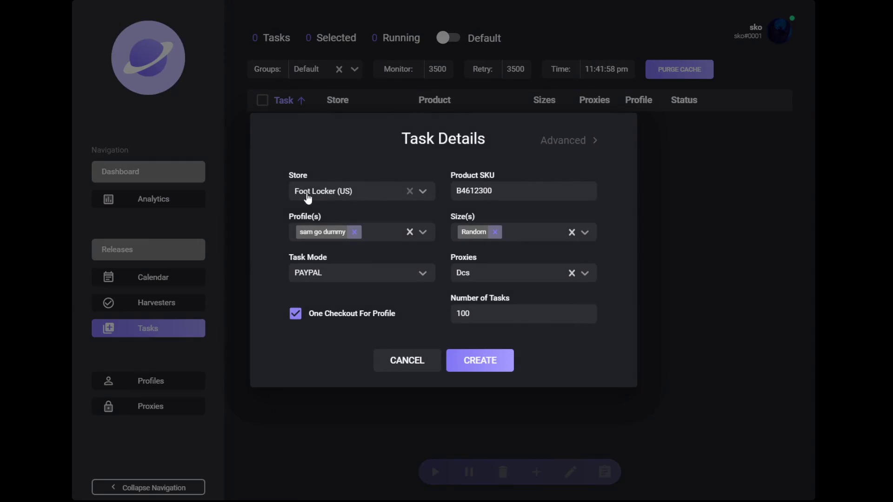
left_click(311, 196)
key("BackSpace")
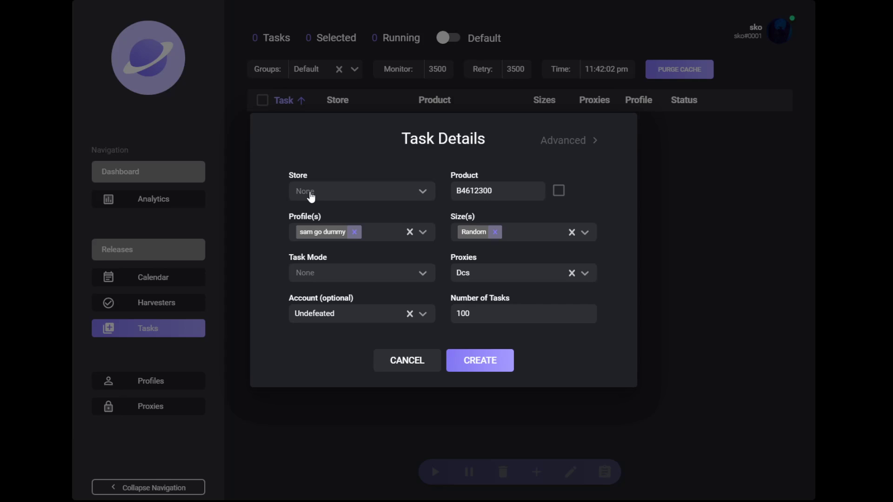
type("www")
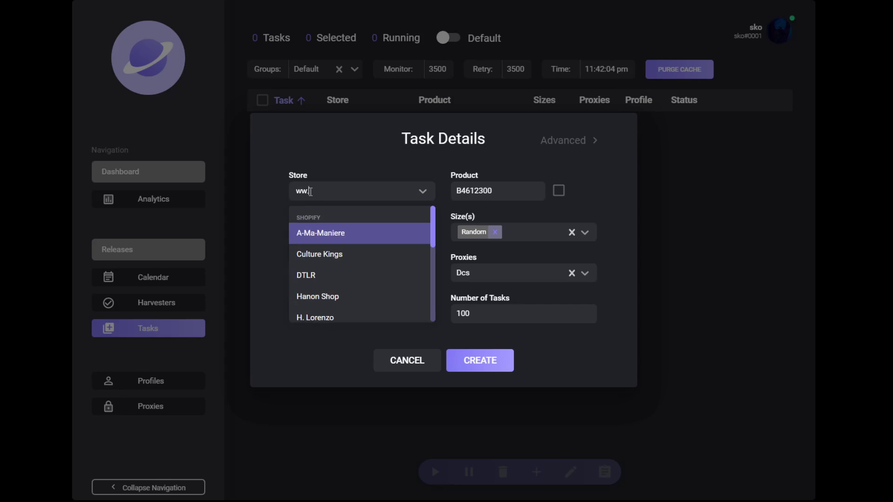
key("Escape")
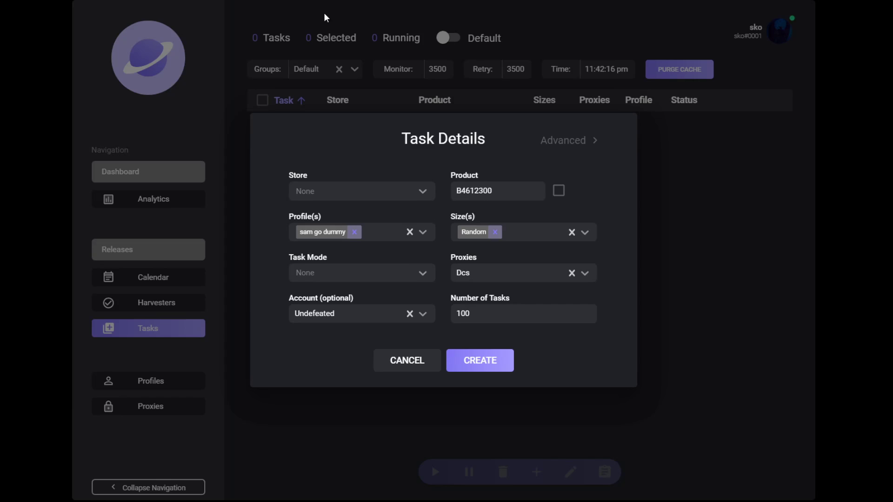
left_click(424, 191)
type("https://lakersstore.com/")
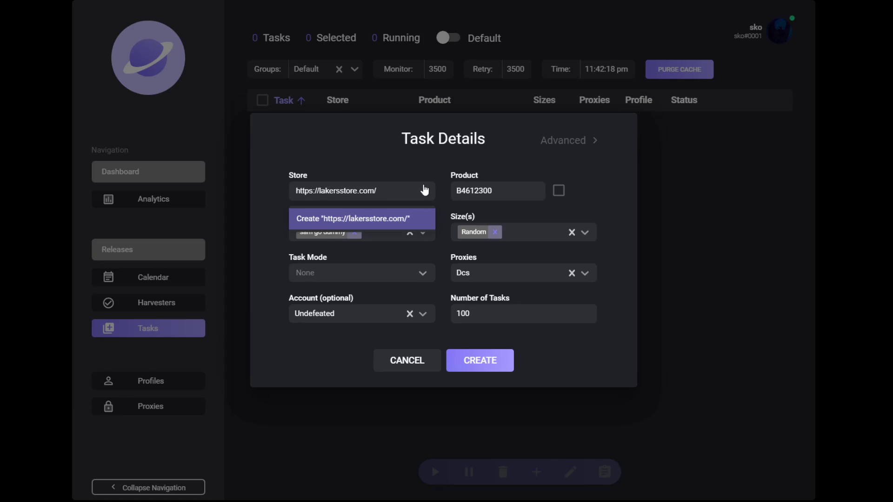
key("Return")
double_click(528, 193)
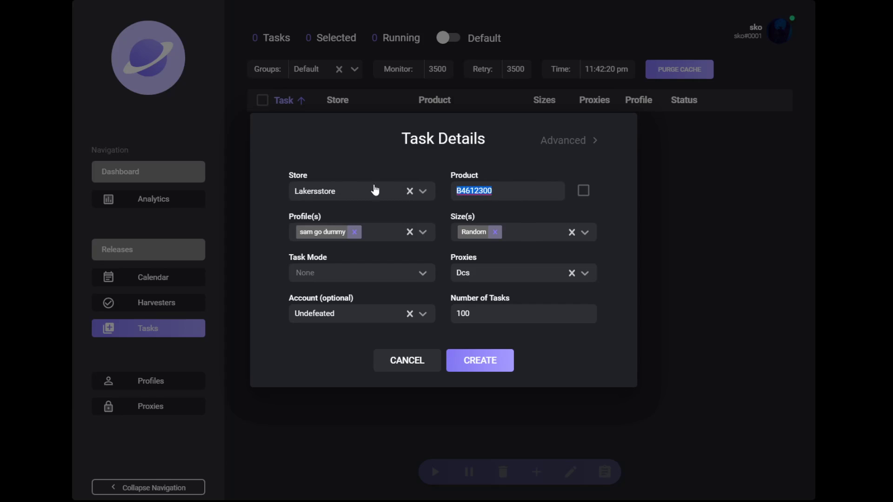
key("BackSpace")
type("23409238423")
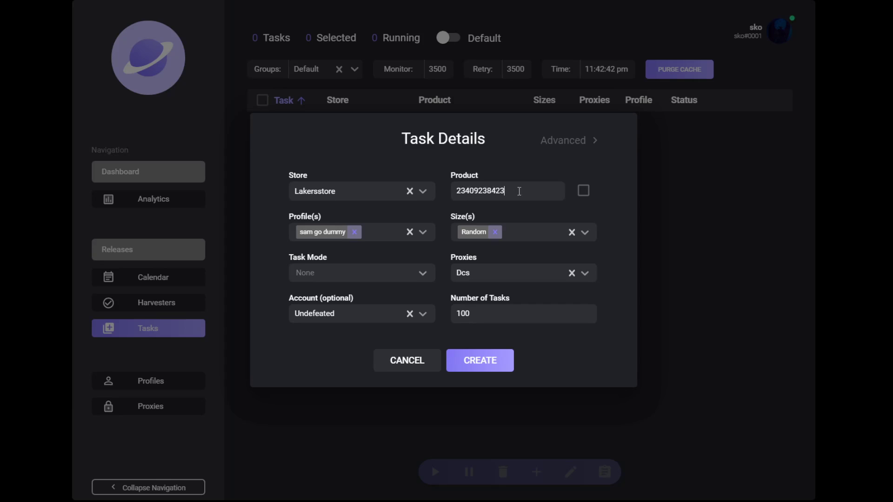
type(" 324038420348")
key("BackSpace")
key("BackSpace")
key("BackSpace")
key("BackSpace")
key("BackSpace")
key("BackSpace")
key("BackSpace")
key("BackSpace")
key("BackSpace")
key("BackSpace")
key("BackSpace")
key("BackSpace")
Switch on Mass Variants for the product, leaving the variants entry empty
left_click(584, 191)
key("ctrl+a")
key("BackSpace")
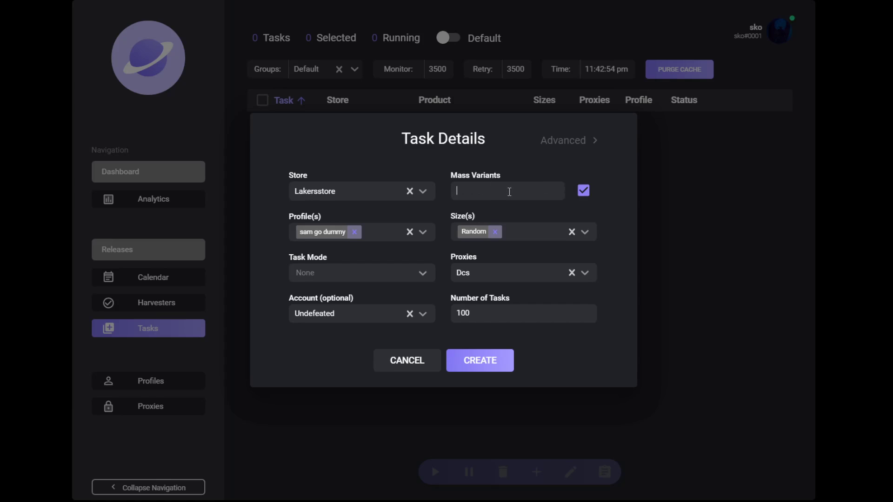
type("3428430428")
key("ctrl+a")
key("BackSpace")
type("3428430428")
key("ctrl+a")
key("BackSpace")
Browse the Task Mode options without choosing one, then select the task count 100
left_click(369, 275)
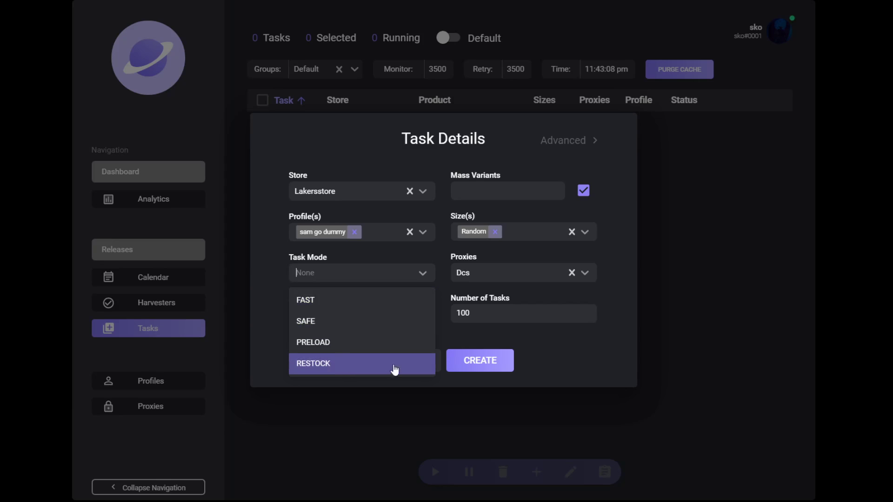
left_click(473, 343)
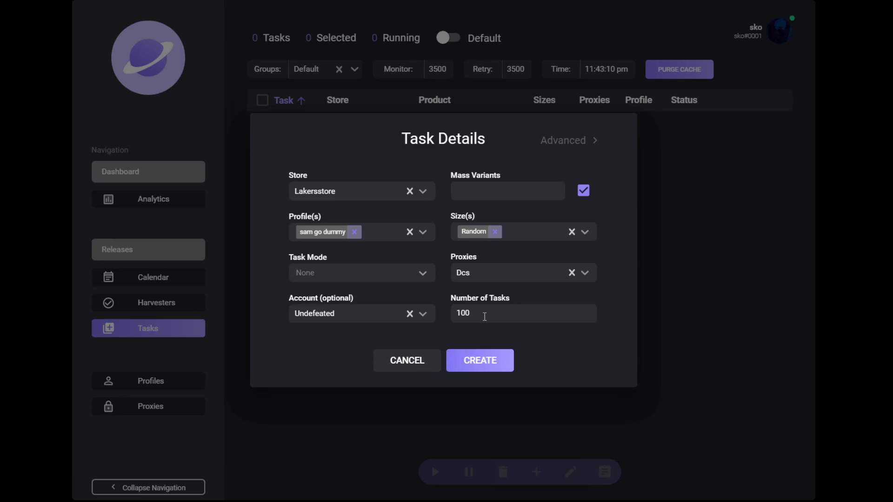
left_click(332, 275)
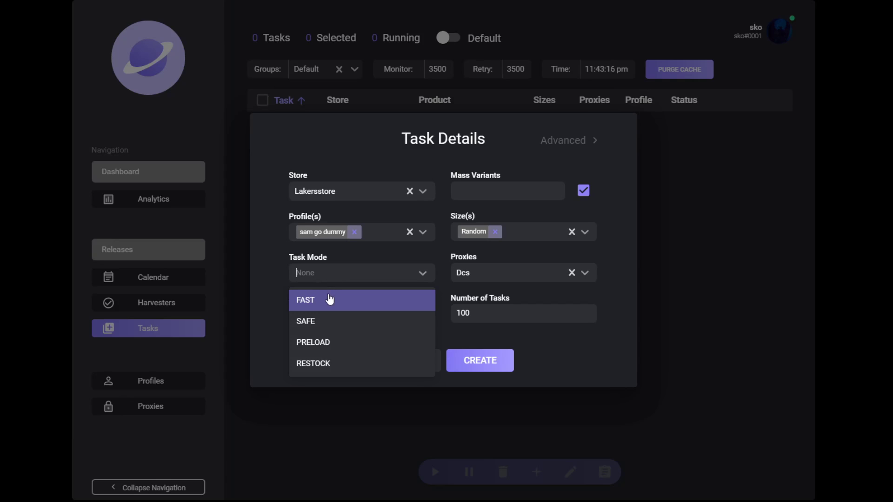
left_click(501, 313)
left_click_drag(499, 312, 423, 315)
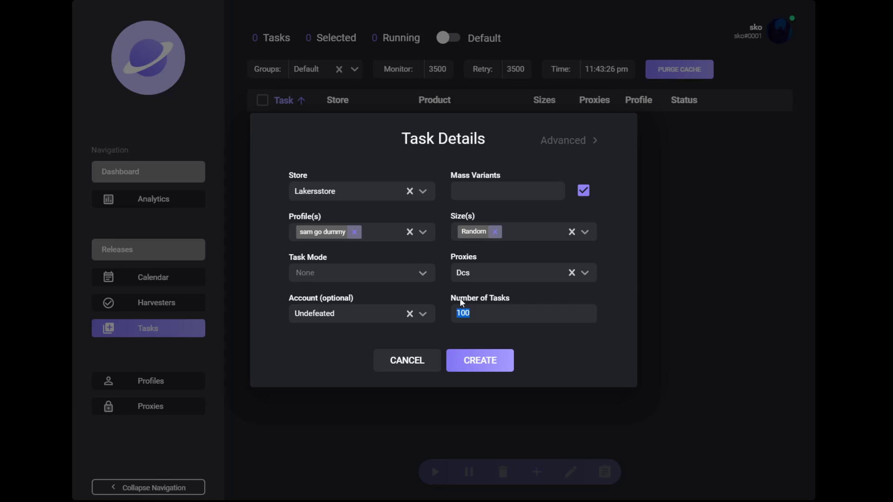
Clear the Undefeated account, check the empty Advanced Shipping Rate list, and untick One Checkout For Profile
left_click(410, 314)
left_click(568, 135)
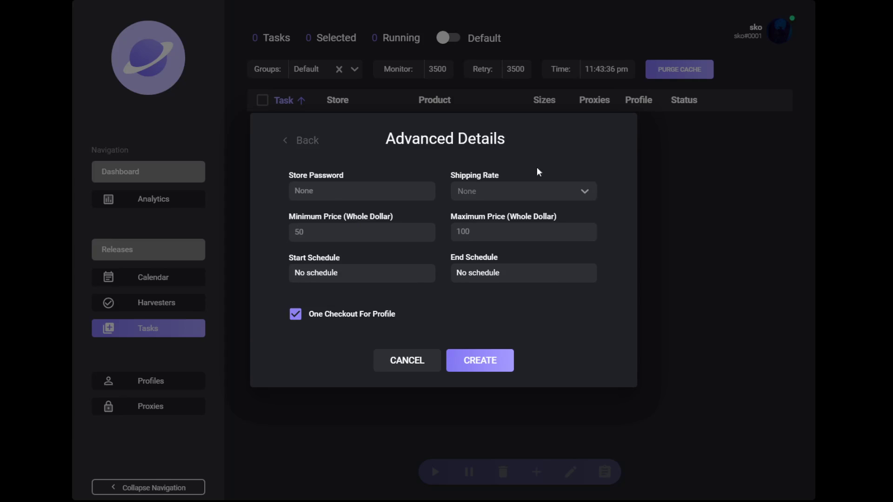
left_click(462, 192)
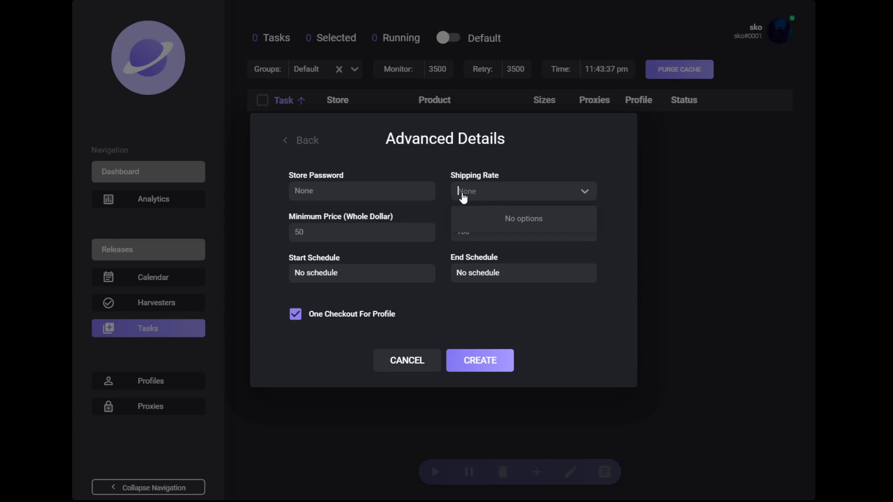
left_click(487, 191)
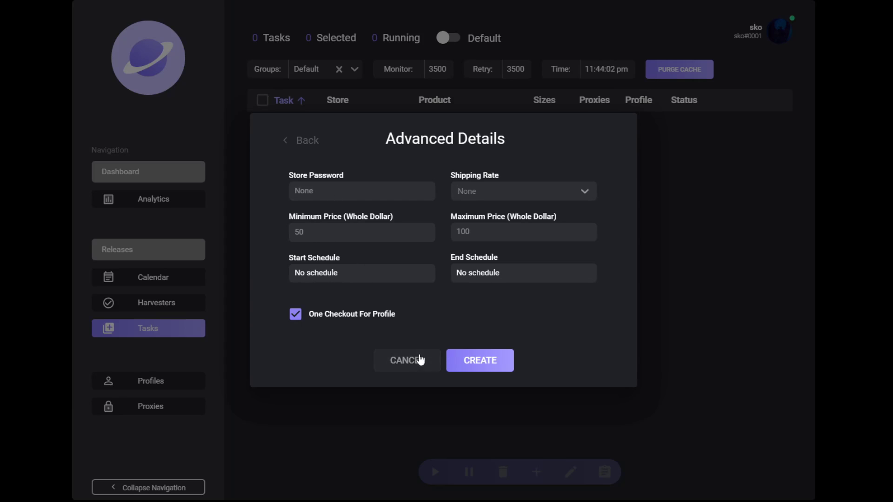
left_click(365, 315)
Discard the unfinished task and switch to the shopify task group
left_click(381, 359)
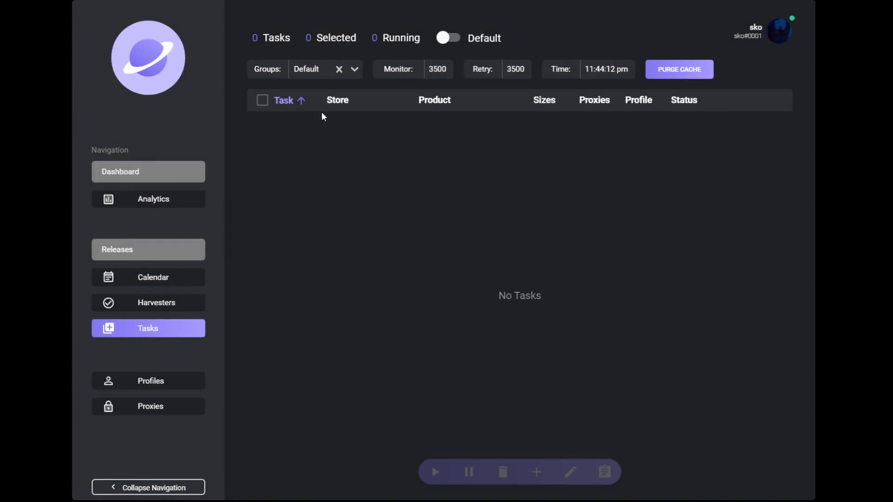
left_click(323, 74)
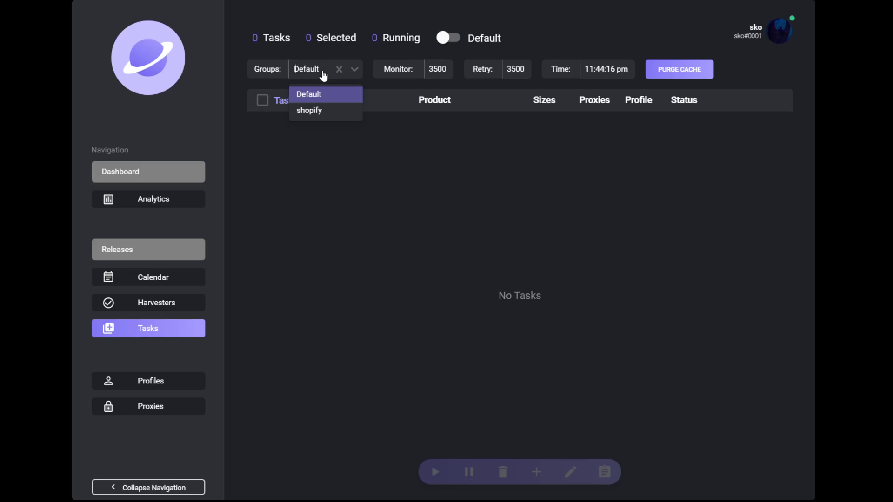
left_click(321, 114)
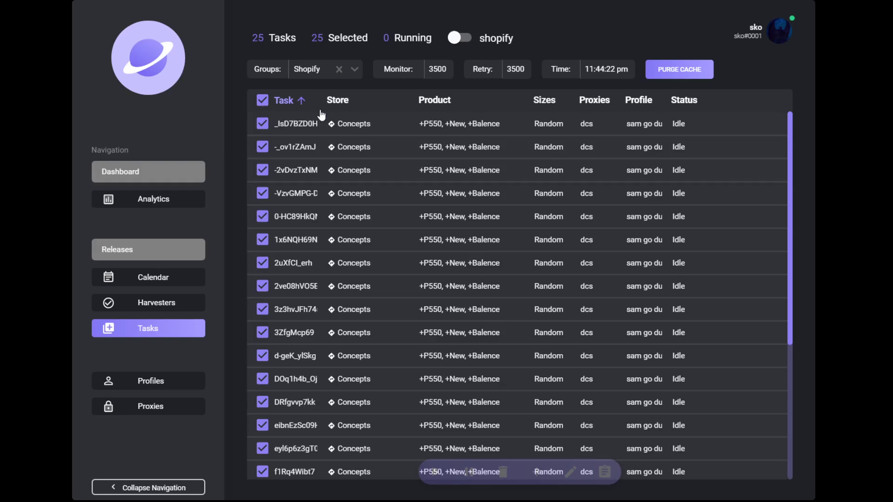
Delete all 25 shopify tasks and return to the Default group
left_click(503, 472)
left_click(600, 287)
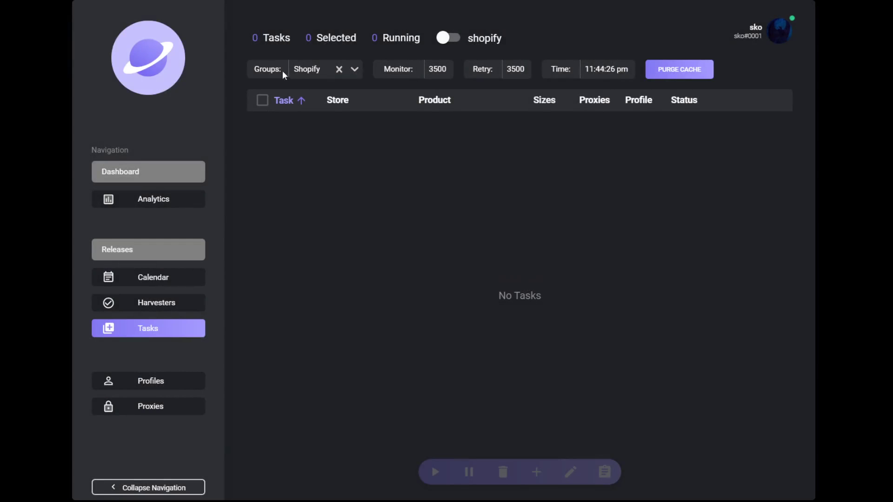
left_click(325, 70)
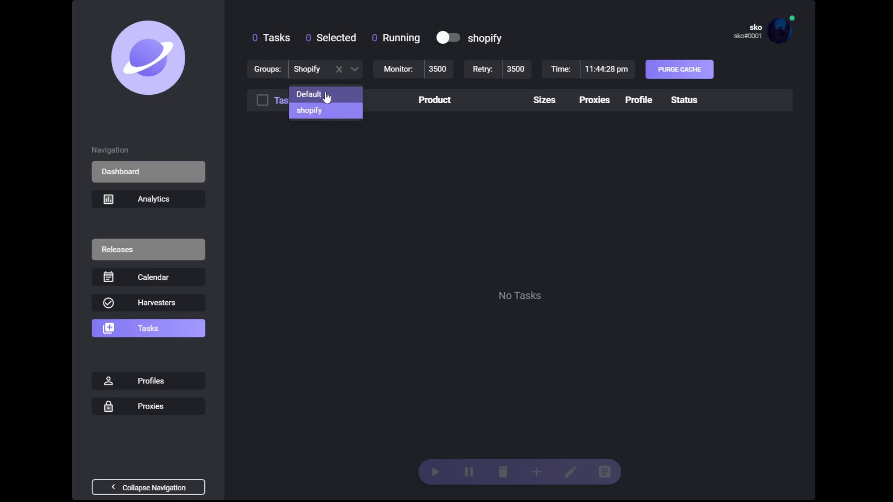
left_click(327, 96)
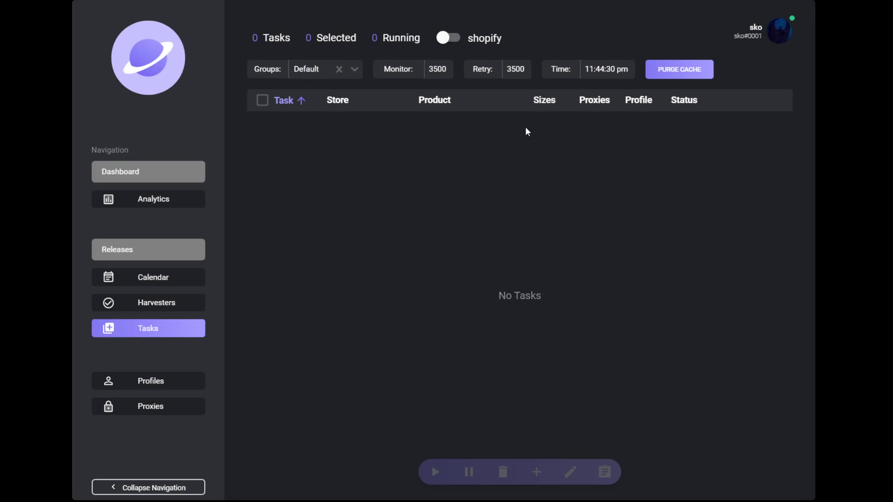
left_click(437, 70)
key("BackSpace")
type("7")
left_click(511, 69)
key("BackSpace")
type("7")
left_click(512, 70)
left_click(697, 75)
left_click(433, 71)
key("BackSpace")
type("3")
left_click(512, 67)
key("BackSpace")
type("3")
left_click(778, 42)
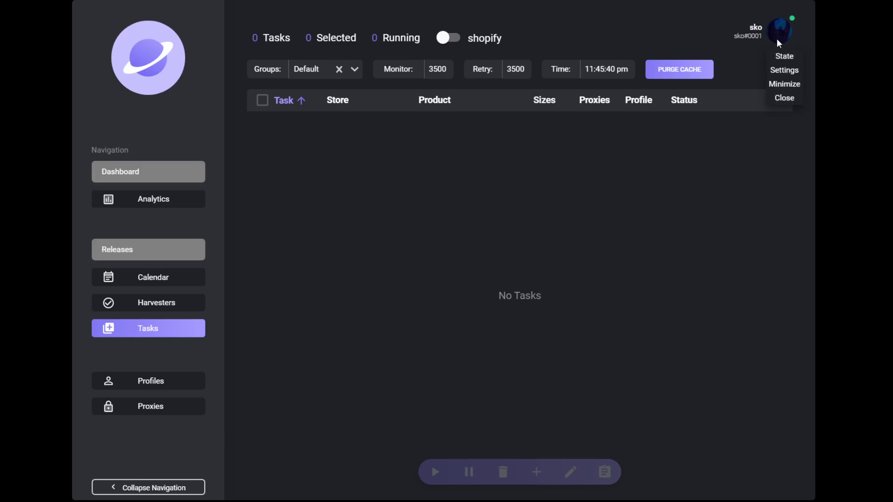
left_click(788, 69)
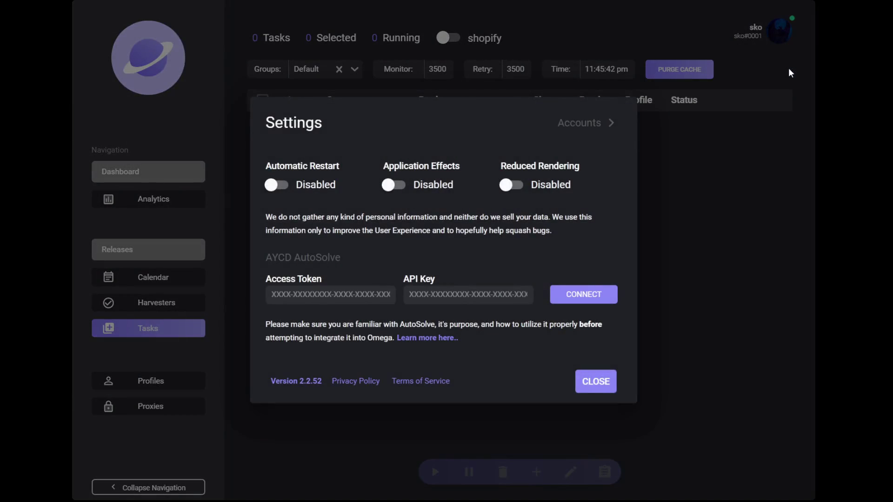
left_click(590, 130)
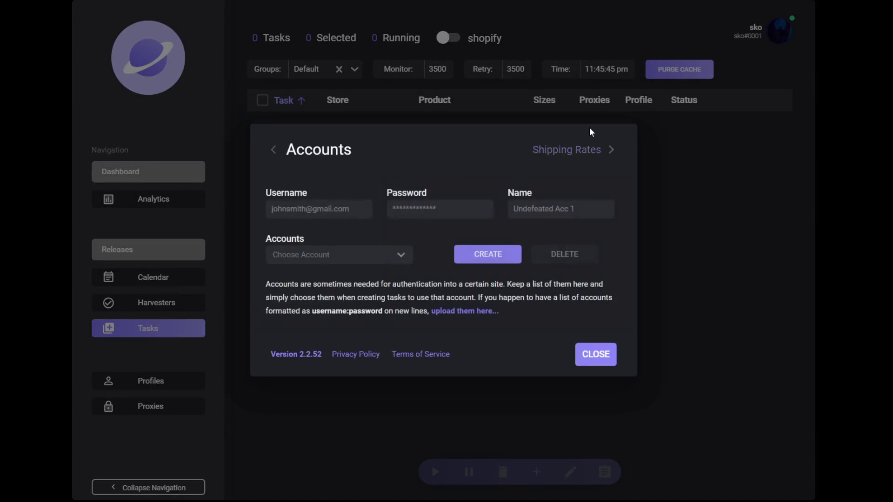
left_click(589, 151)
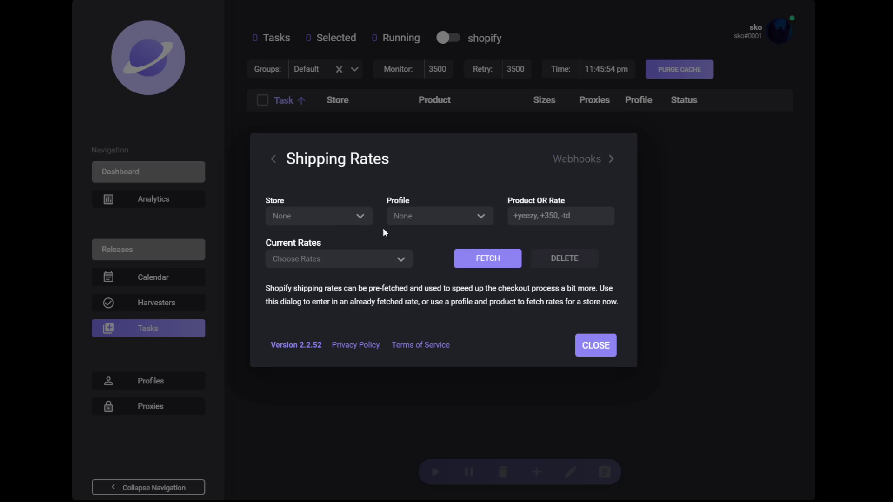
left_click(584, 344)
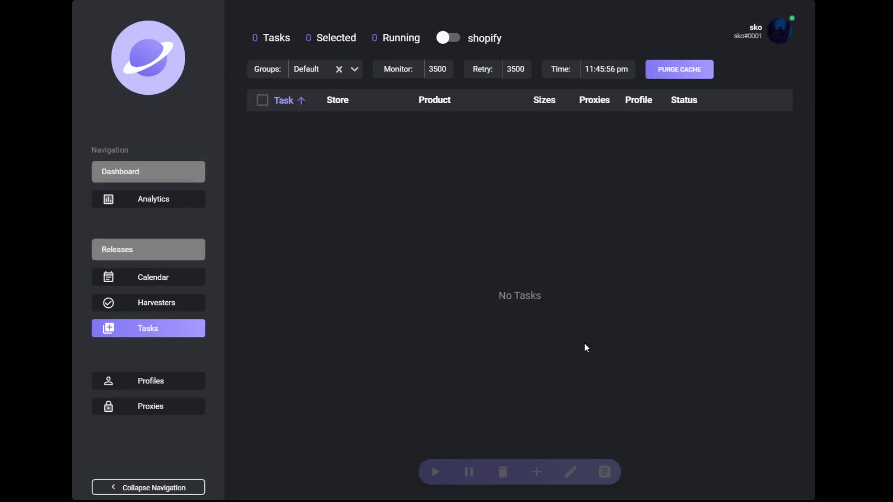